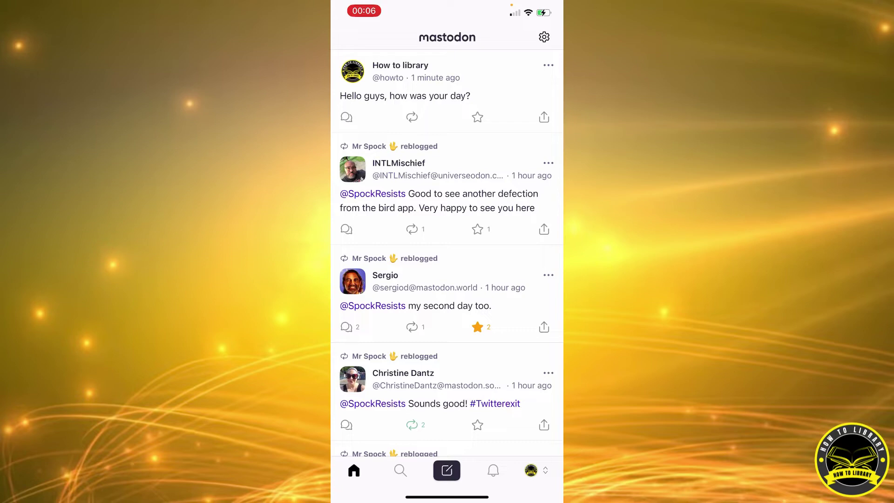
Step: Start a new post and bring up the image attachment source options
{"action": "left_click", "coordinate": [447, 470]}
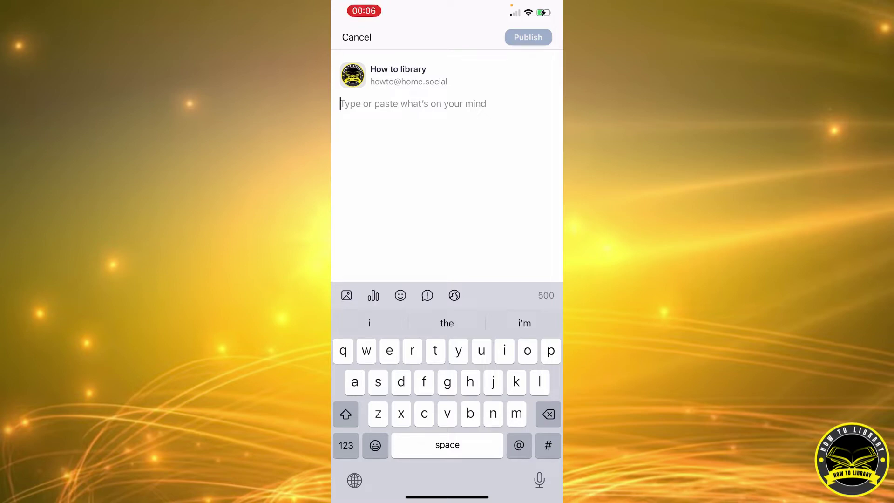
{"action": "left_click", "coordinate": [345, 296]}
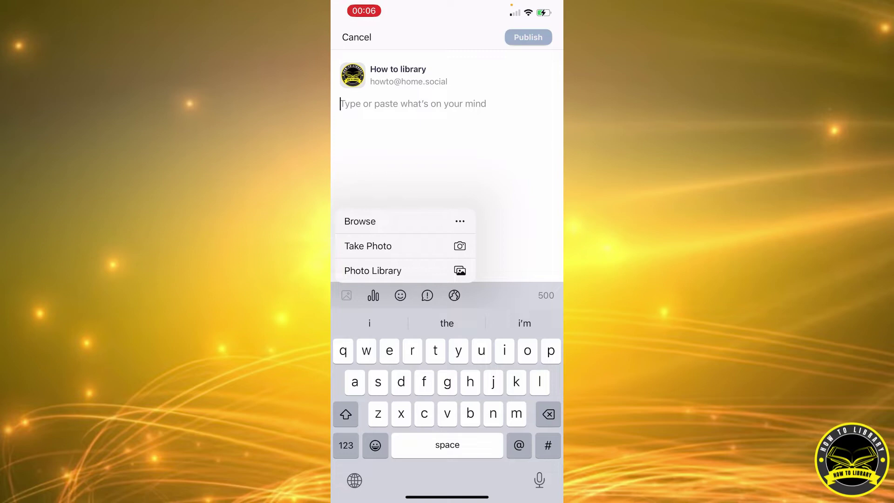
Step: Select the forest photo from the photo library
{"action": "left_click", "coordinate": [372, 271]}
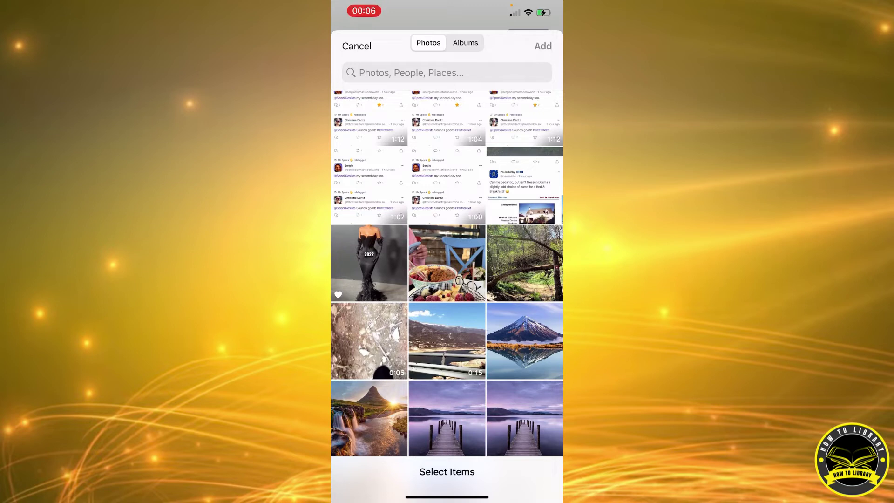
{"action": "left_click", "coordinate": [524, 263]}
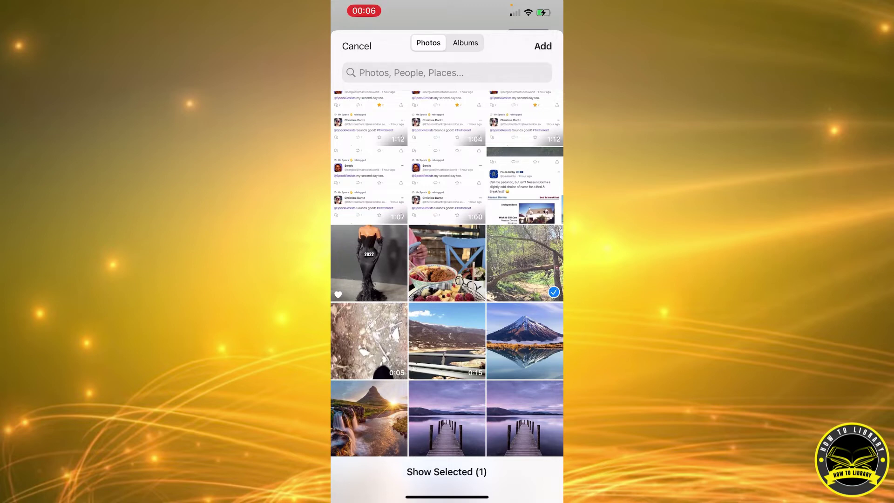
Step: Confirm adding the selected forest photo to the post draft
{"action": "left_click", "coordinate": [542, 45]}
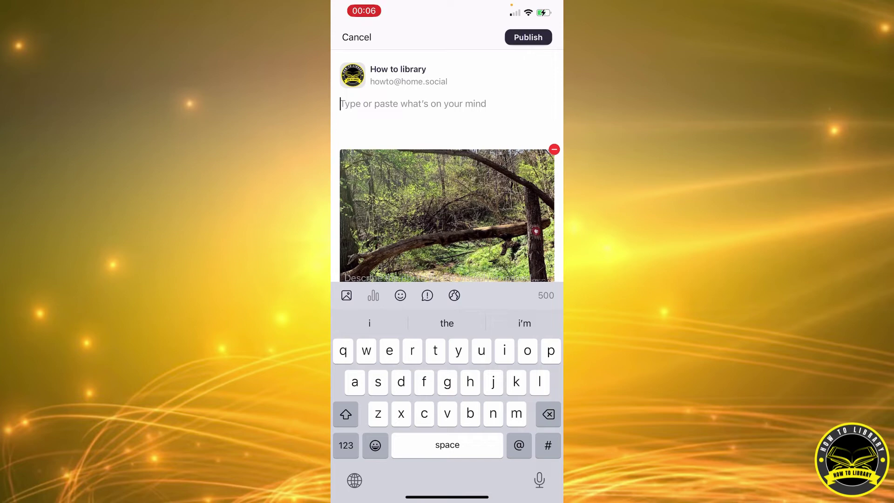
{"action": "type", "text": "What a w"}
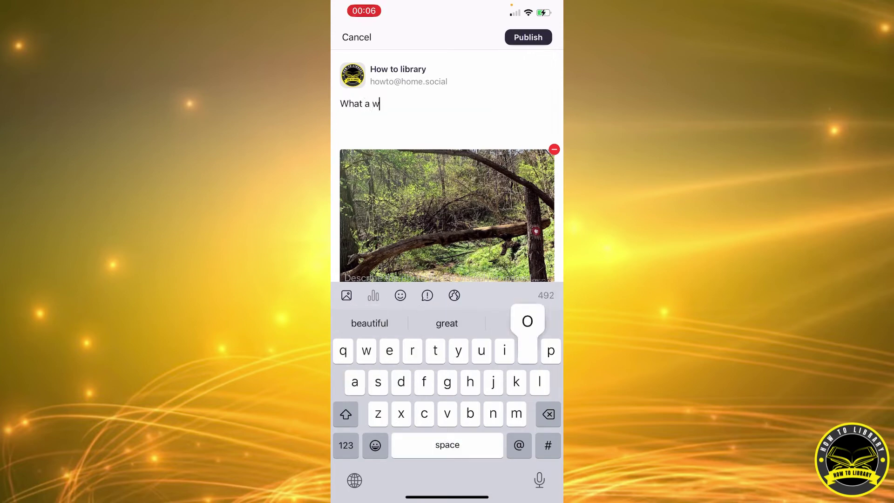
{"action": "type", "text": "onderful day"}
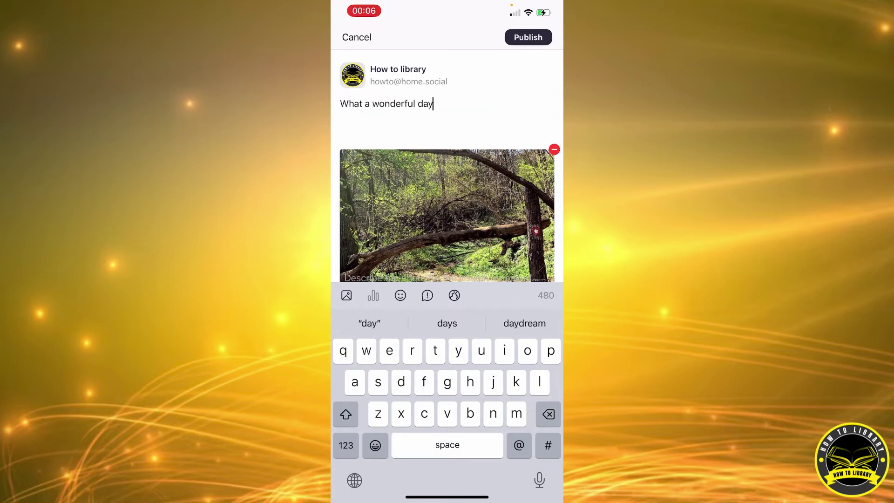
Step: Publish the 'What a wonderful day' post with the forest photo
{"action": "left_click", "coordinate": [528, 38]}
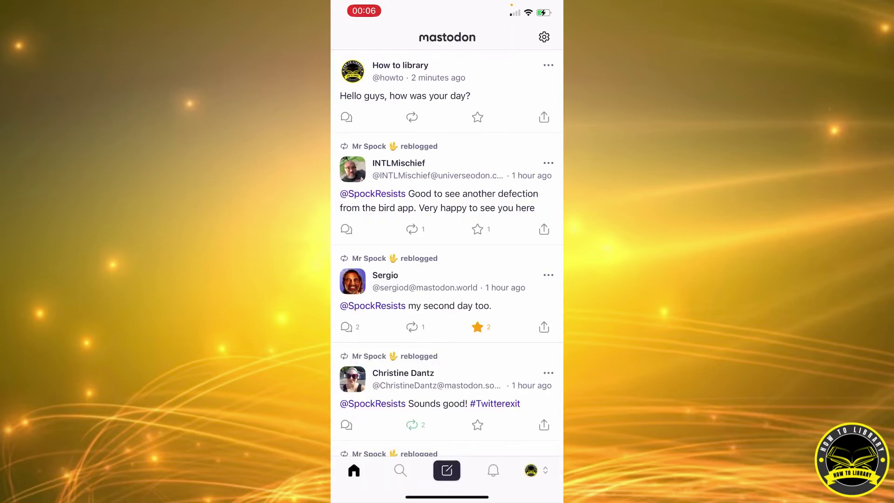
{"action": "scroll", "coordinate": [447, 253], "scroll_direction": "up", "scroll_amount": 2}
Step: Go to the How to library account's own profile
{"action": "left_click", "coordinate": [531, 470]}
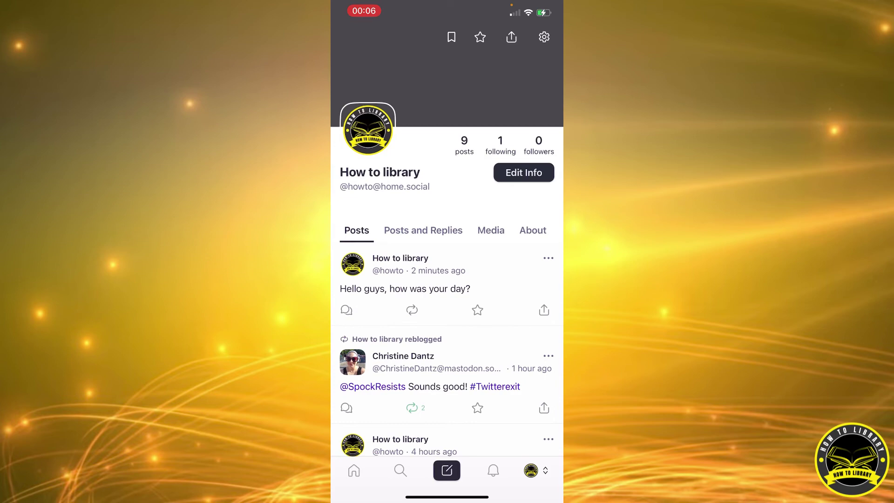
{"action": "scroll", "coordinate": [447, 279], "scroll_direction": "up", "scroll_amount": 3}
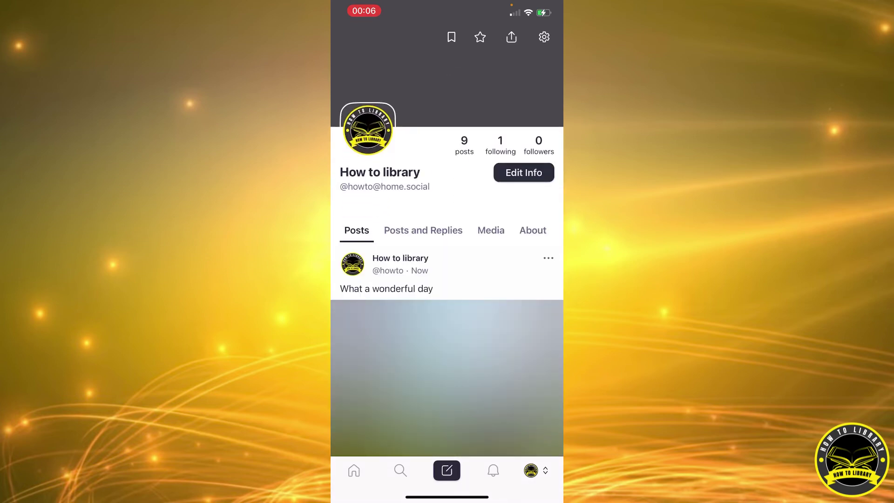
{"action": "scroll", "coordinate": [447, 279], "scroll_direction": "down", "scroll_amount": 5}
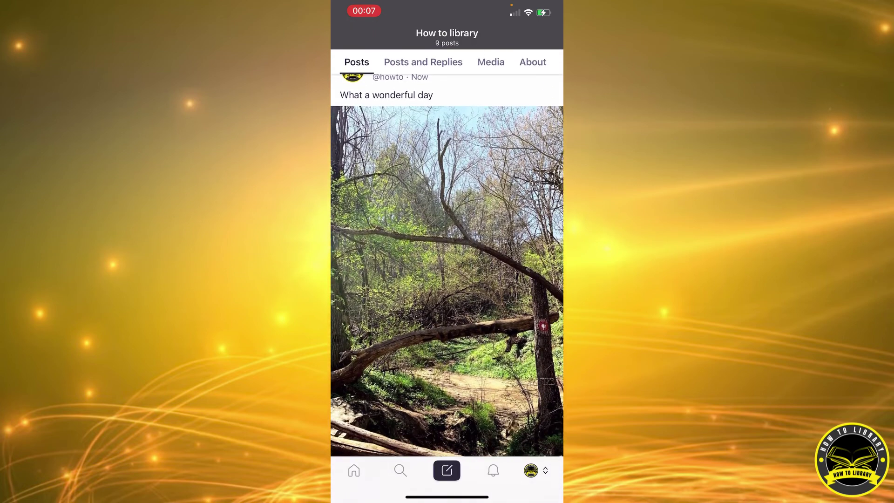
{"action": "scroll", "coordinate": [446, 265], "scroll_direction": "up", "scroll_amount": 5}
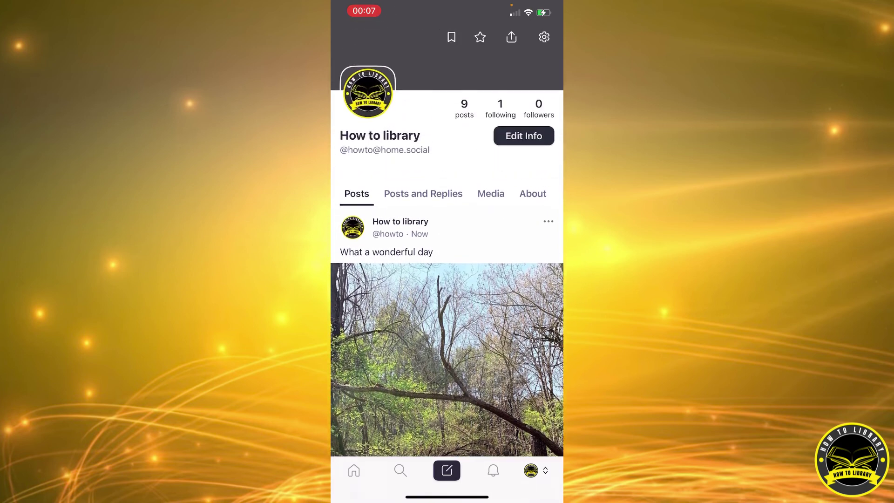